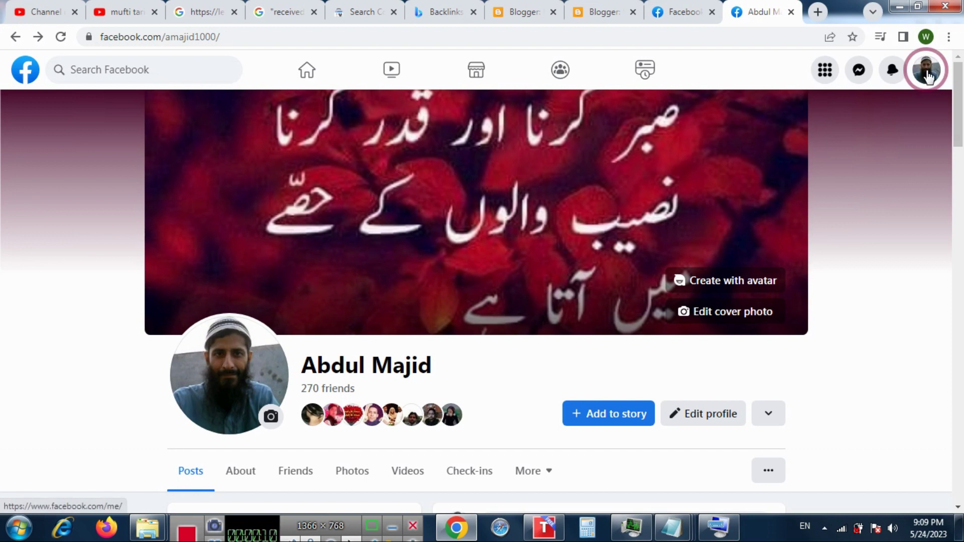
Go to Settings via the profile avatar menu's Settings & privacy section
click(928, 76)
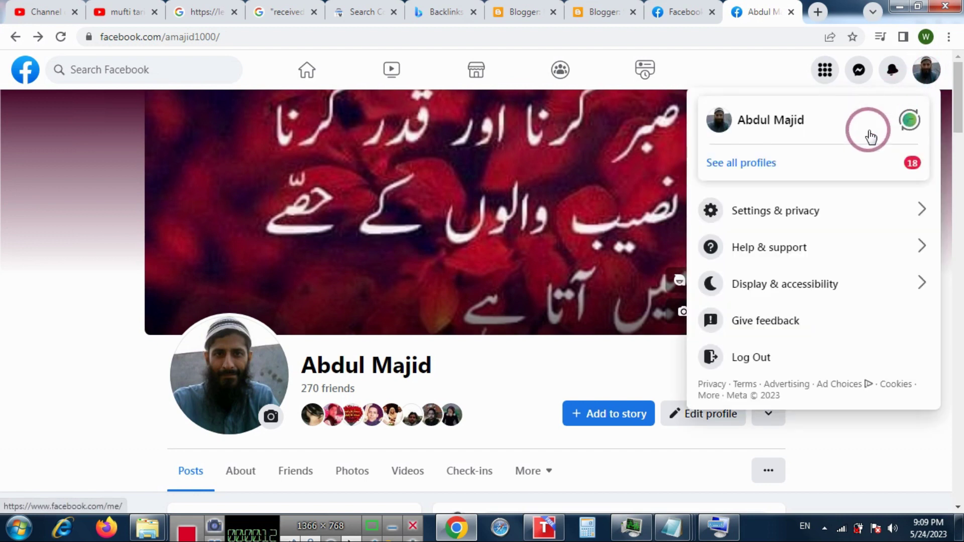
click(793, 213)
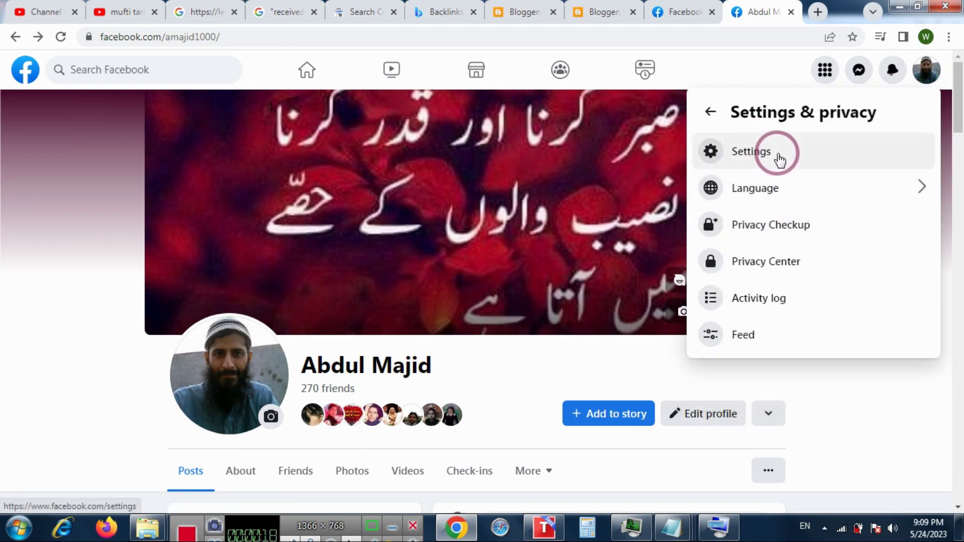
click(780, 159)
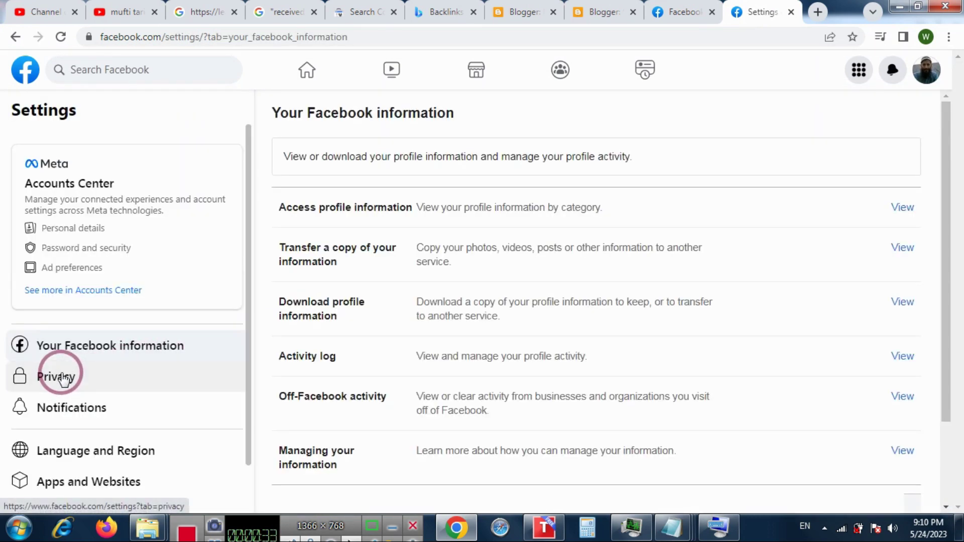
Go to Privacy and then the Public posts settings page
click(64, 379)
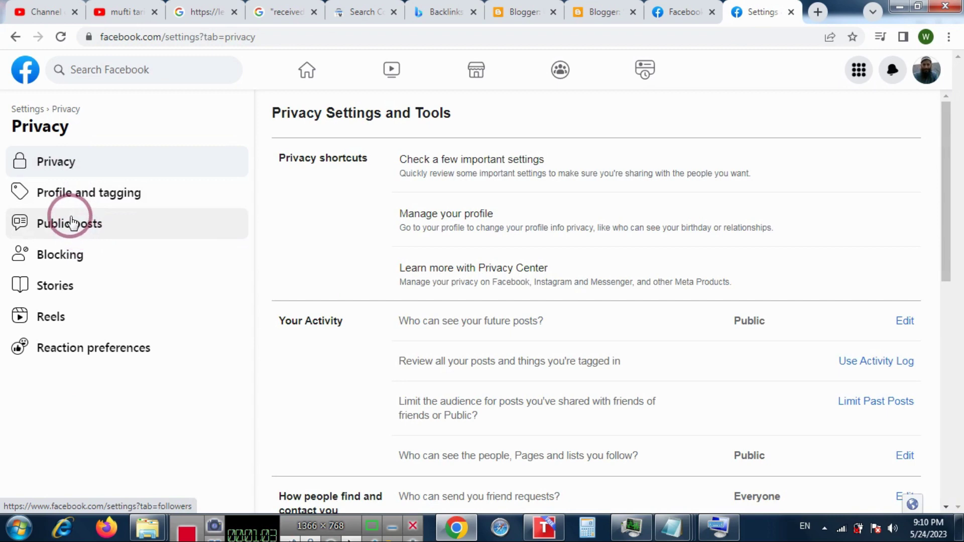
click(72, 223)
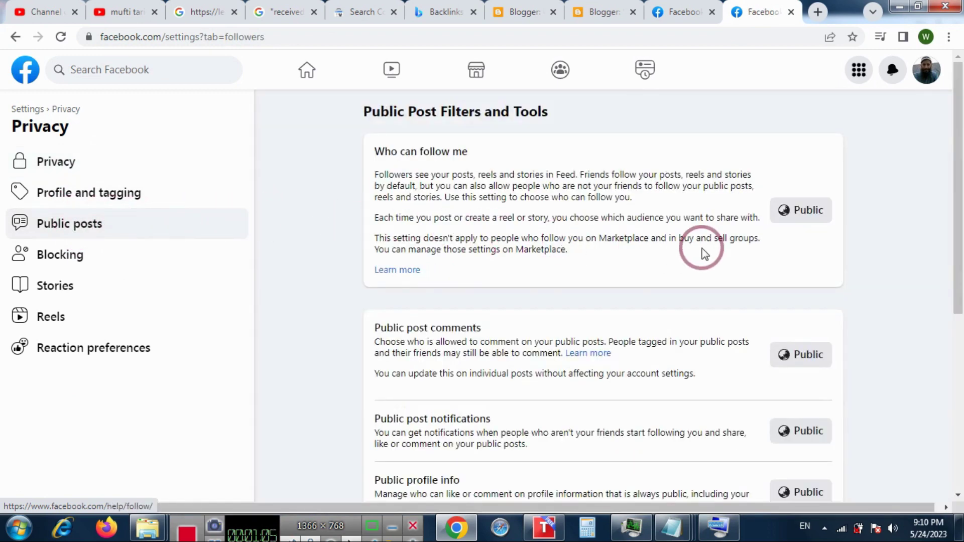
drag(962, 265, 957, 276)
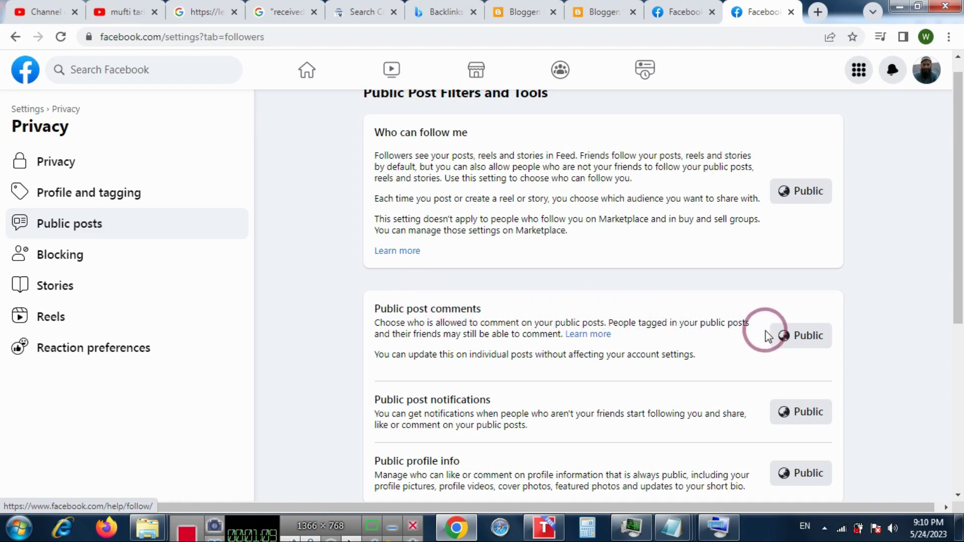
Change the Public post comments audience from Public to Friends
click(801, 346)
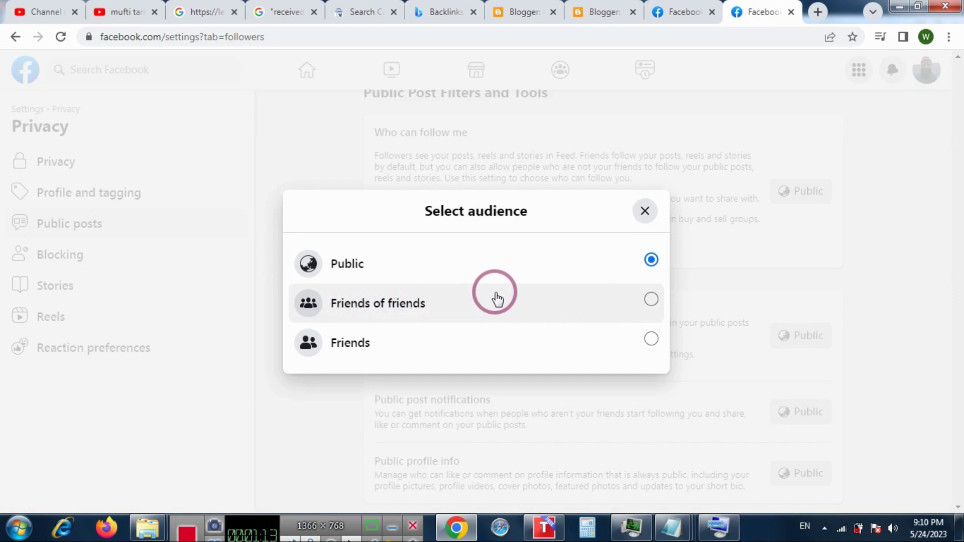
click(638, 341)
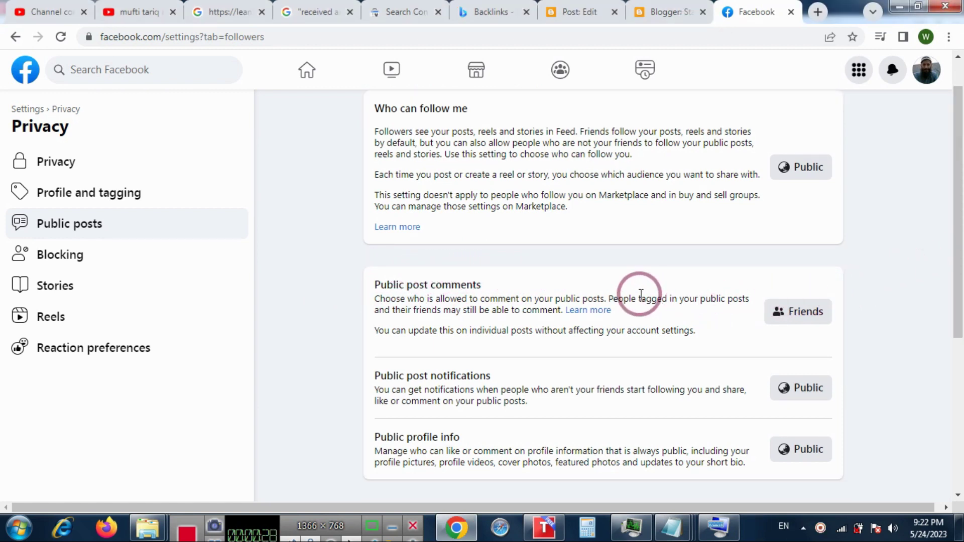
Change the Public post comments audience from Friends back to Public
click(803, 313)
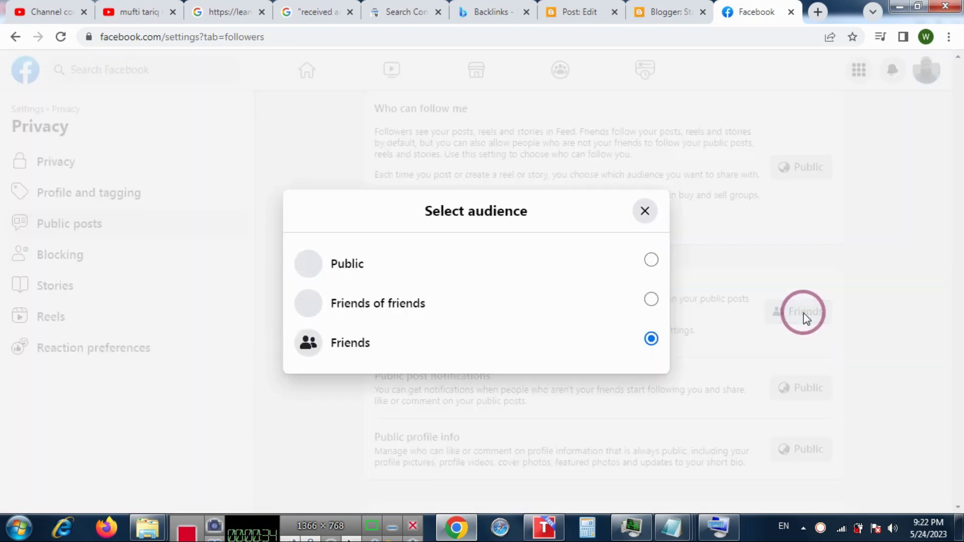
click(429, 273)
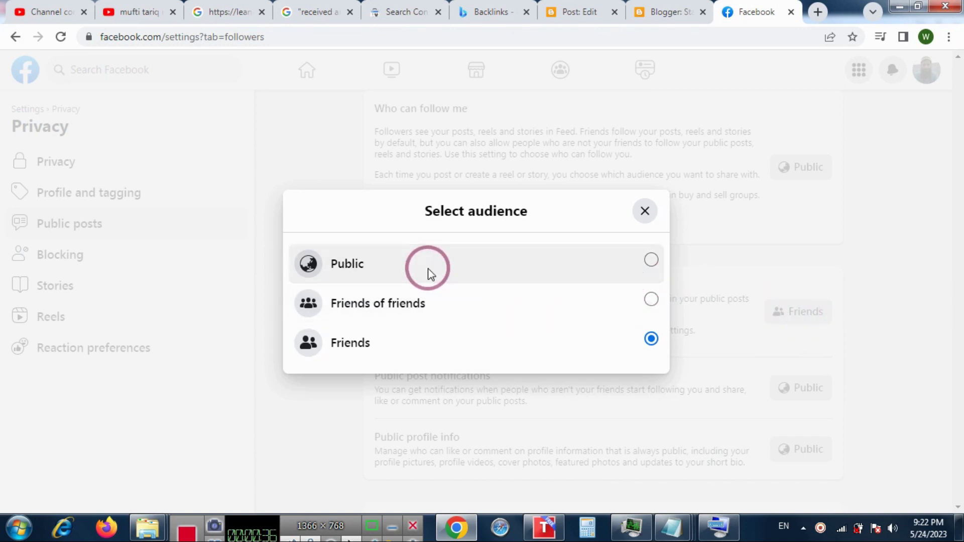